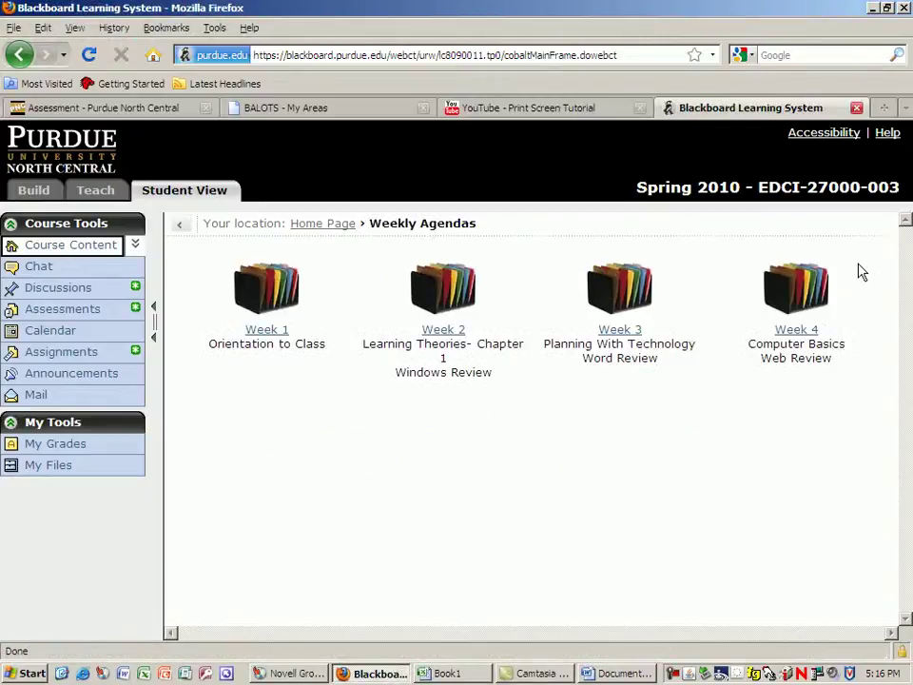
# Open the Week 4 agenda and view the assignment Create Handout about computer concepts
pyautogui.click(798, 340)
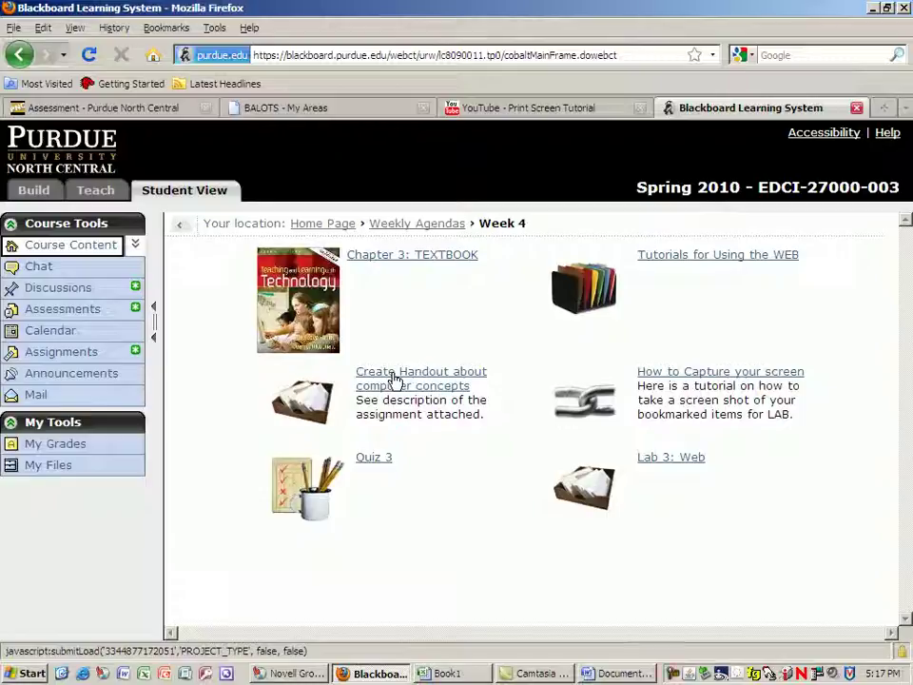
pyautogui.click(394, 379)
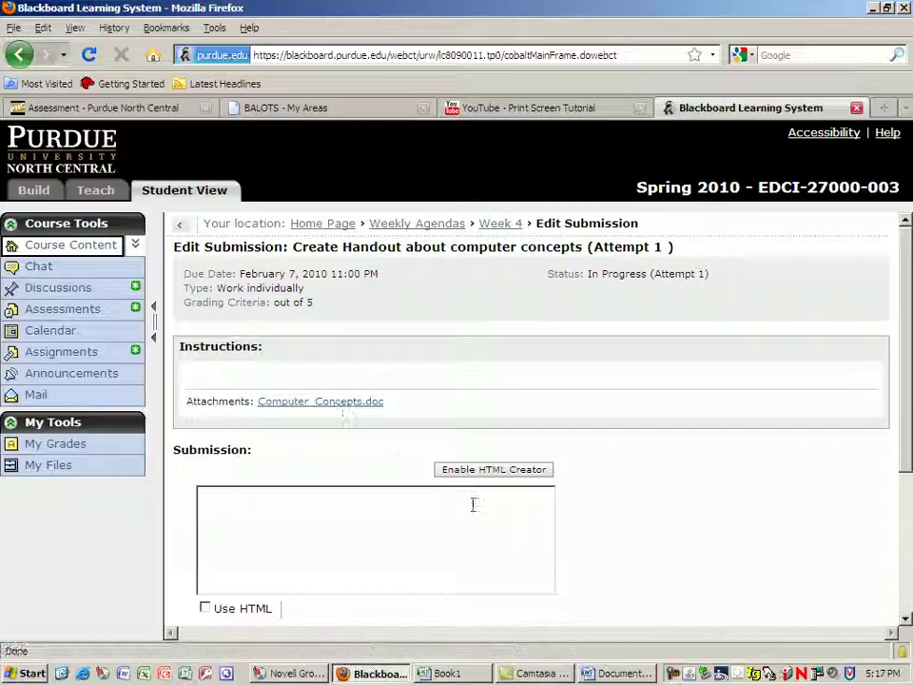
# Switch to Word to browse the SmartArt layouts down to the Relationship group, and return to the Week 4 page in Firefox
pyautogui.click(623, 673)
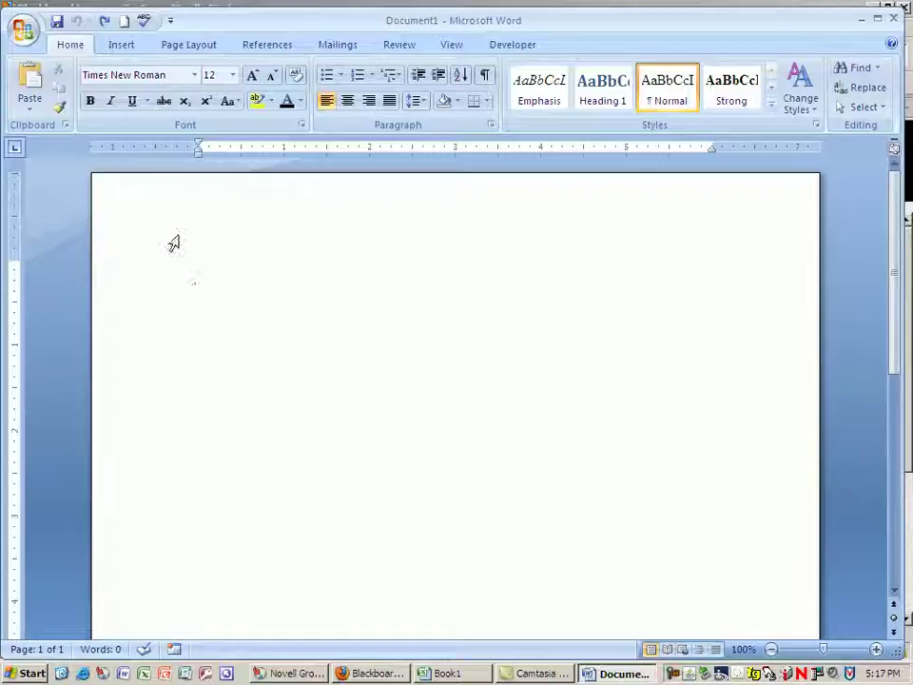
pyautogui.click(121, 44)
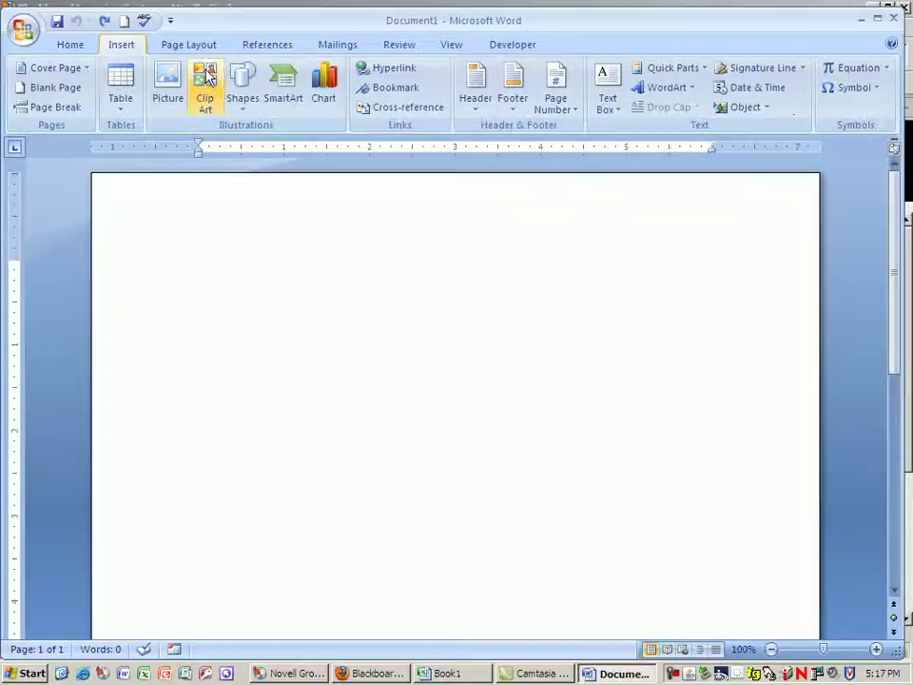
pyautogui.click(288, 96)
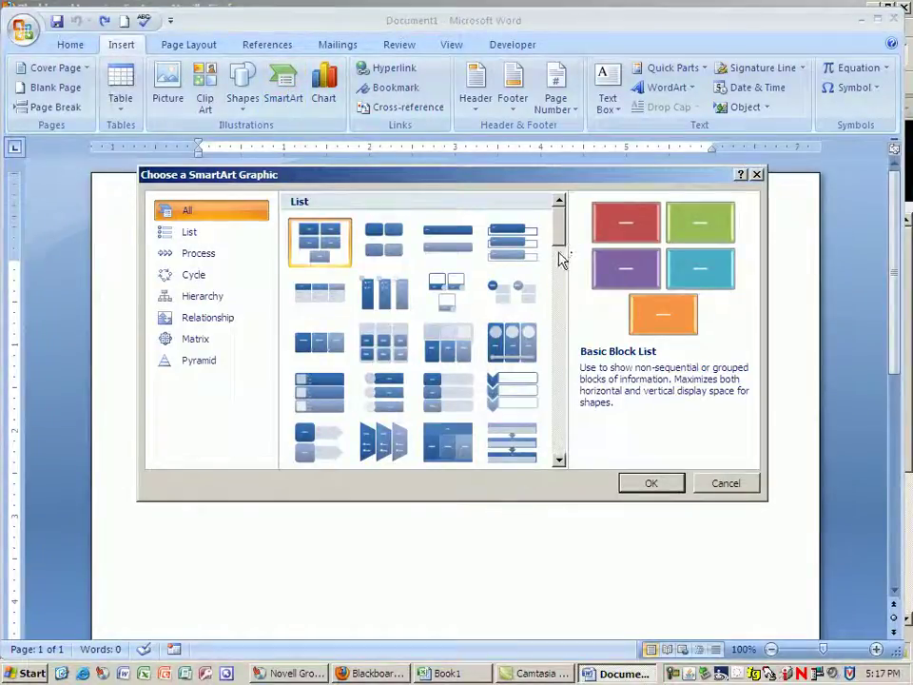
pyautogui.moveTo(557, 242); pyautogui.dragTo(558, 400)
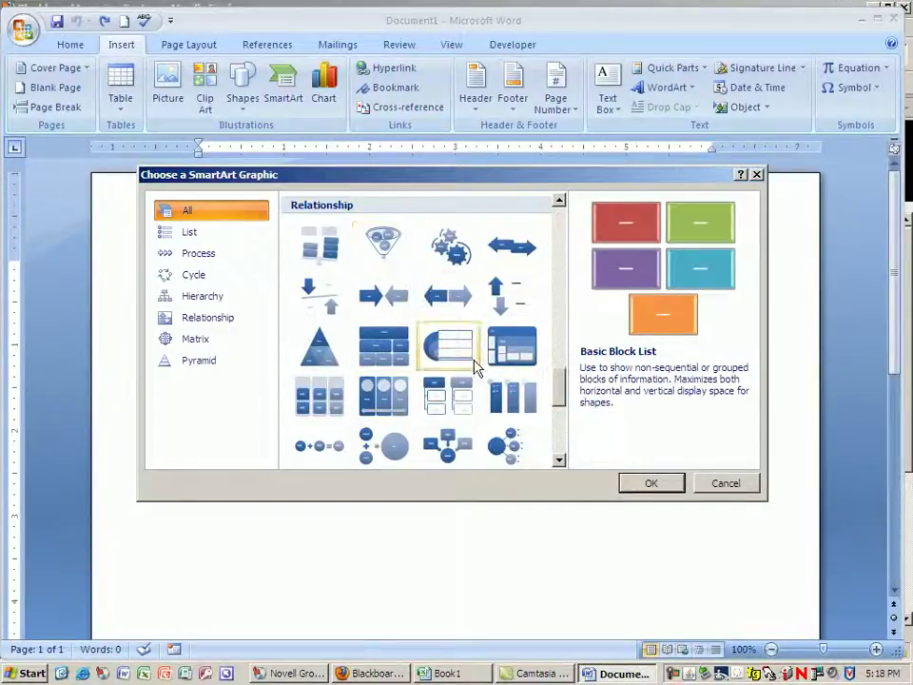
pyautogui.click(723, 487)
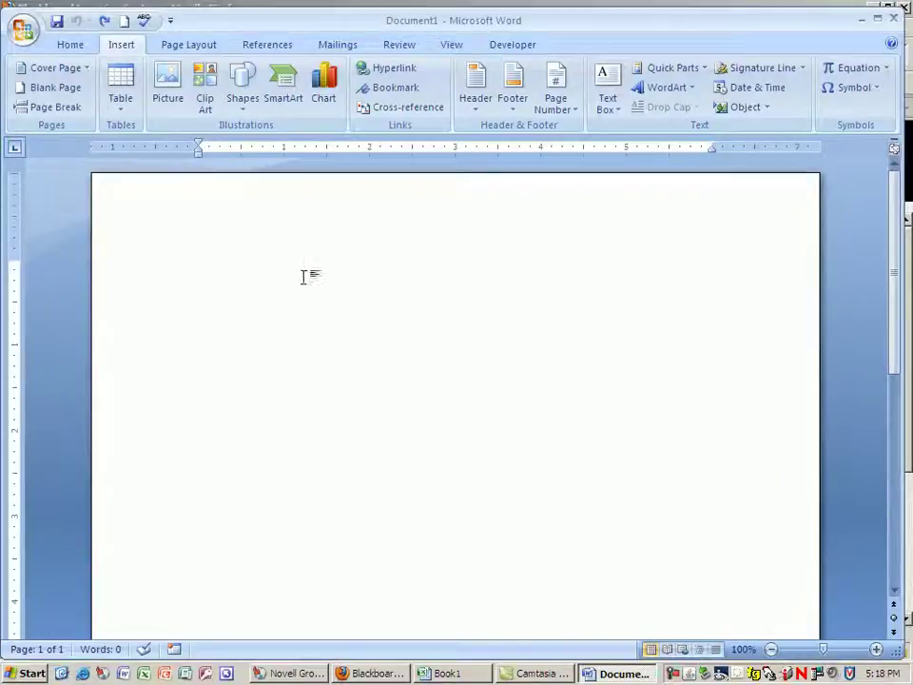
pyautogui.click(859, 23)
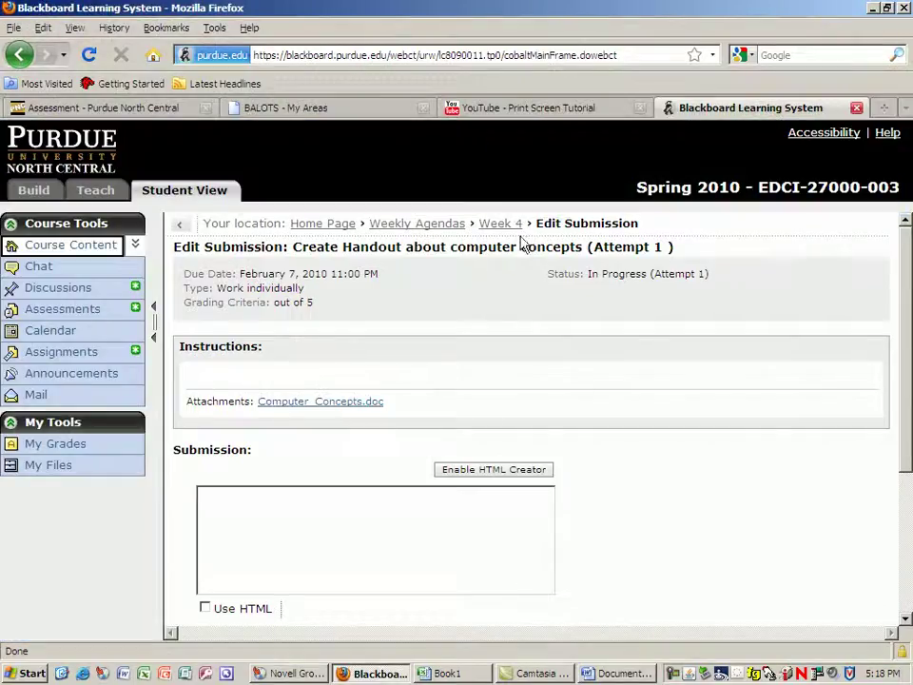
pyautogui.click(502, 224)
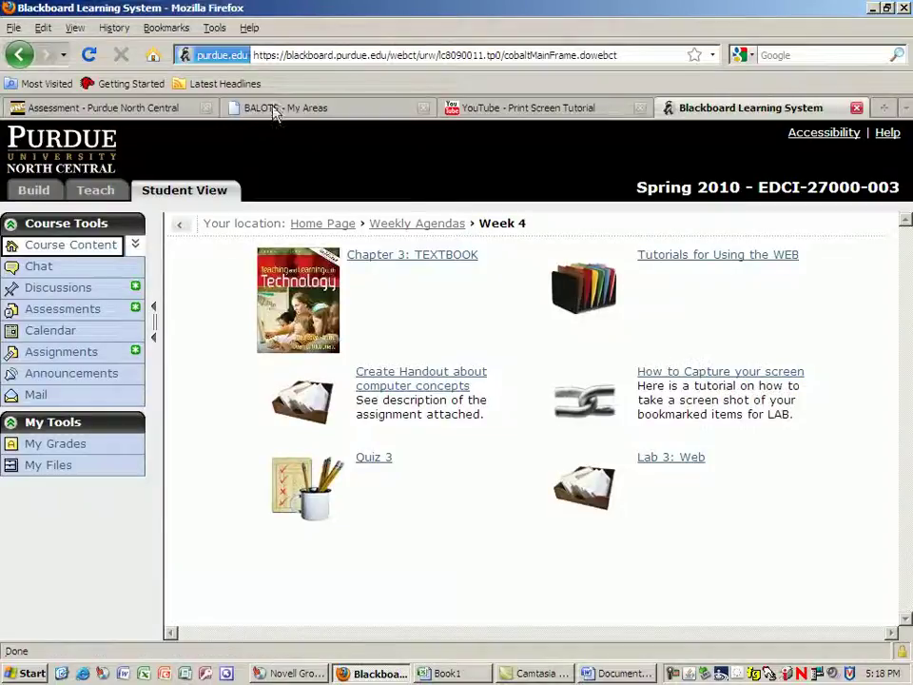
# Create a bookmark folder named Must View in the Bookmarks Menu and place it above the EDCI 270 folder
pyautogui.click(170, 31)
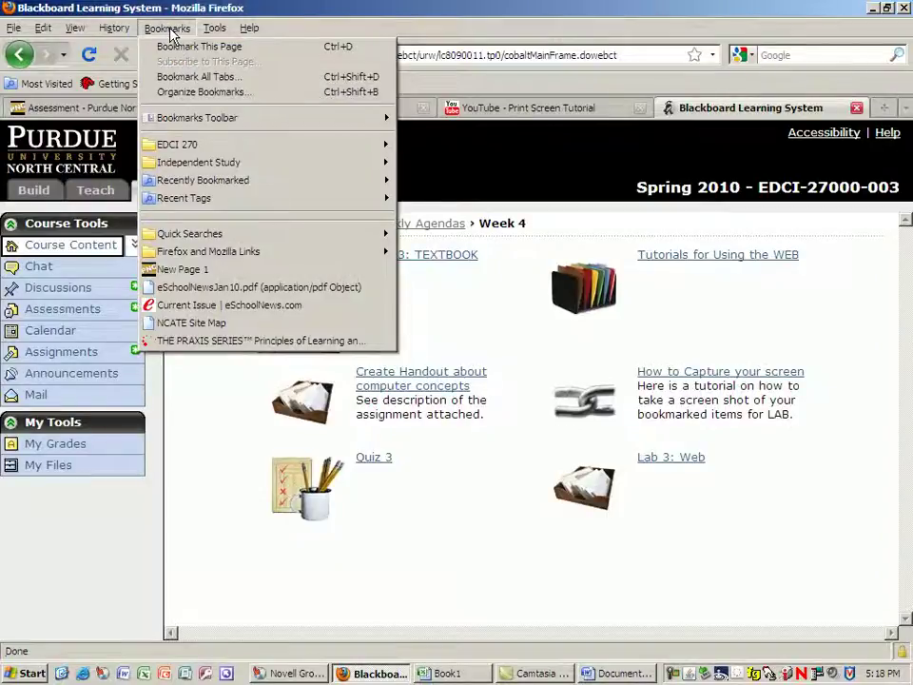
pyautogui.click(171, 95)
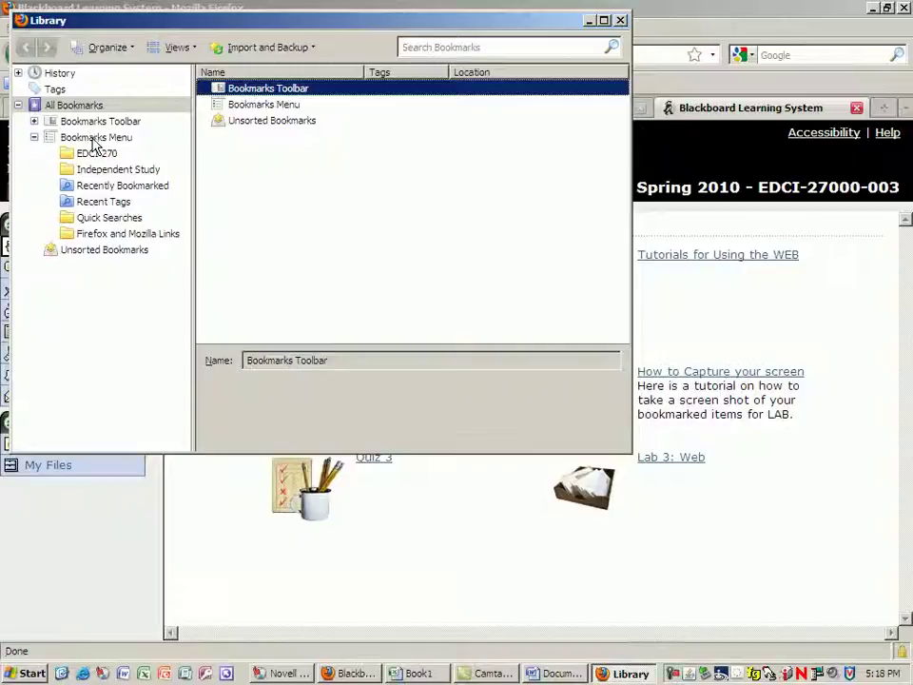
pyautogui.rightClick(96, 143)
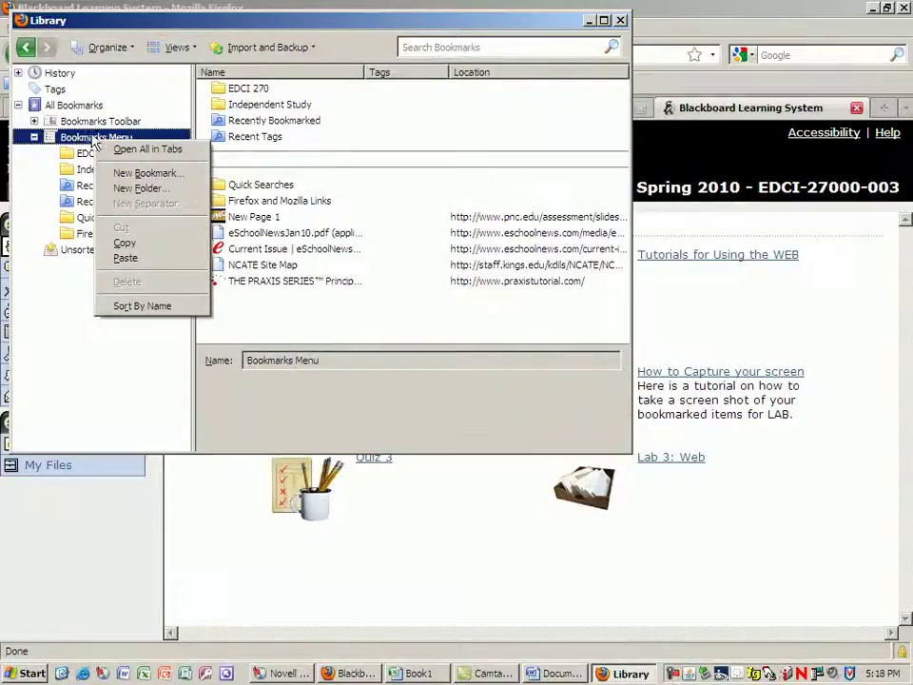
pyautogui.click(144, 190)
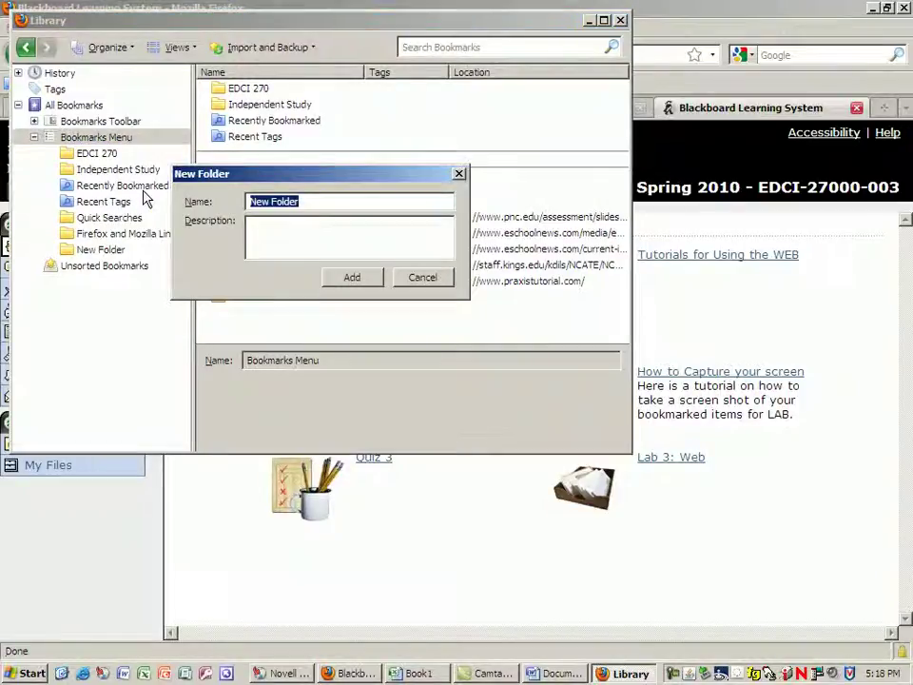
pyautogui.write('Must ')
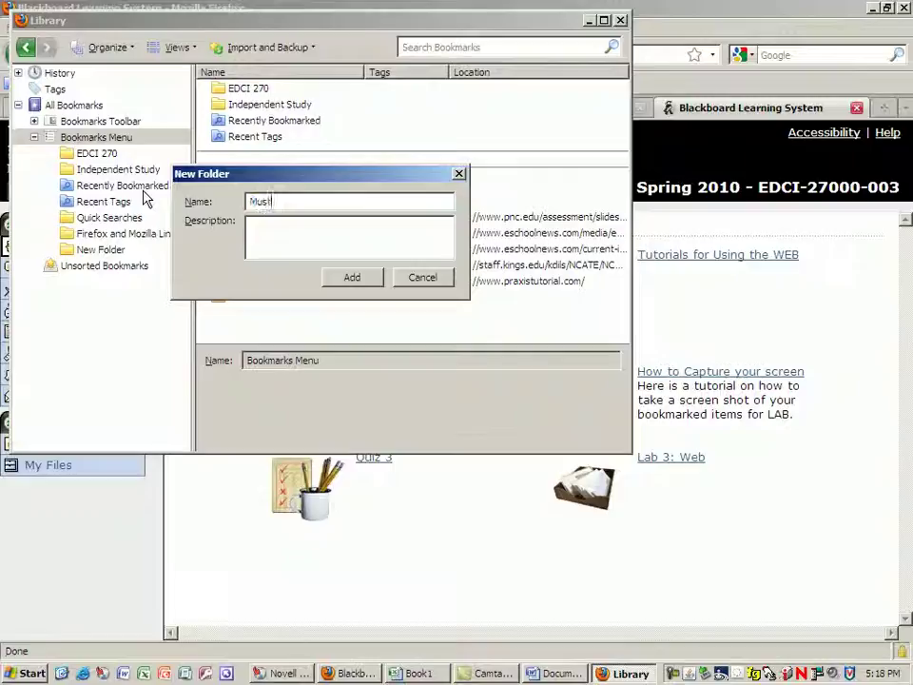
pyautogui.write('View,')
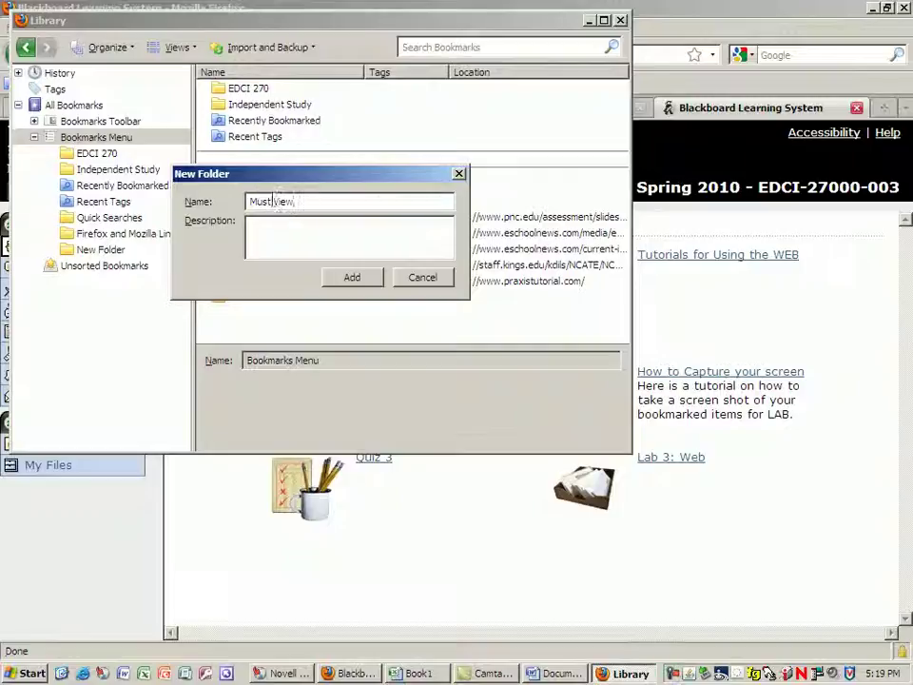
pyautogui.click(351, 280)
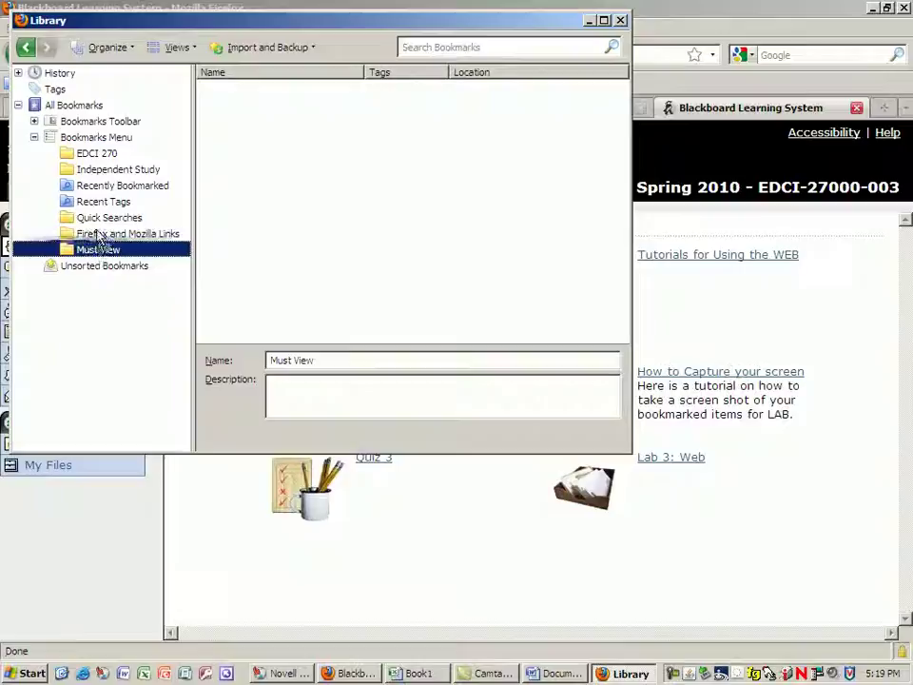
pyautogui.moveTo(98, 247); pyautogui.dragTo(95, 157)
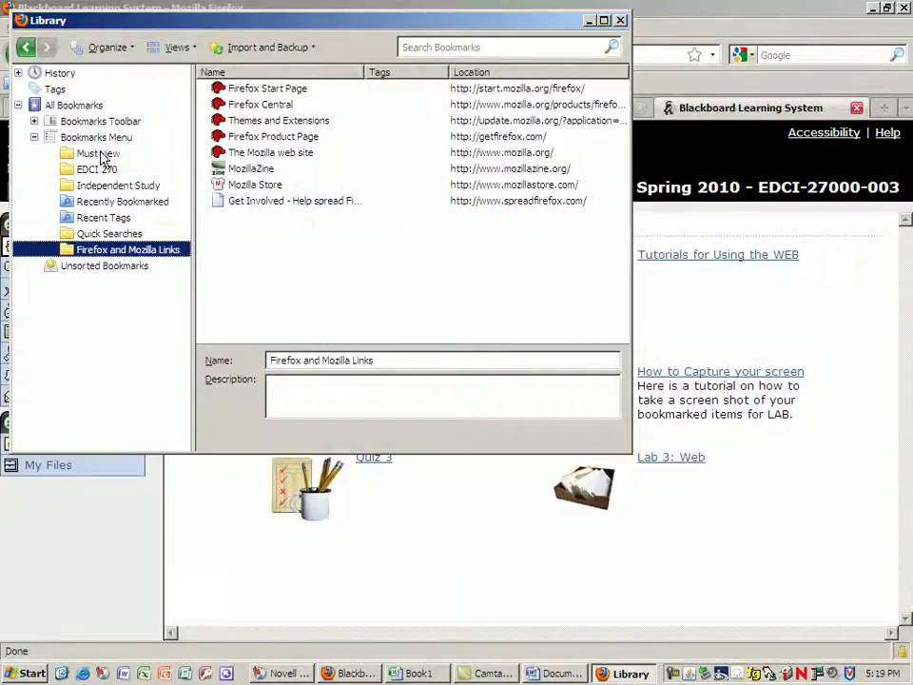
# Create a bookmark folder named extra credit in the Bookmarks Menu and place it directly below the Must View folder
pyautogui.click(74, 104)
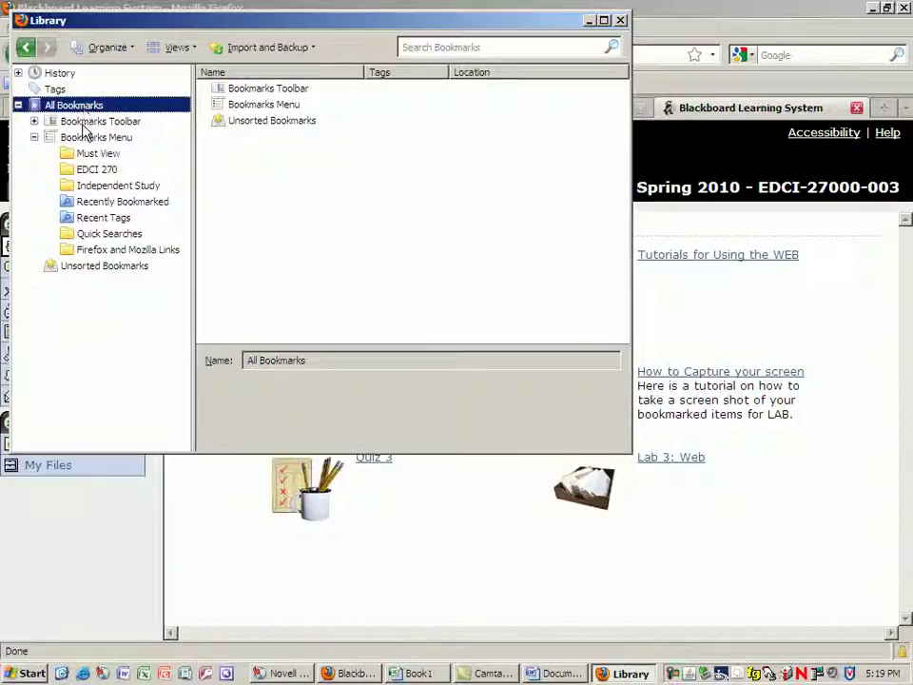
pyautogui.click(83, 123)
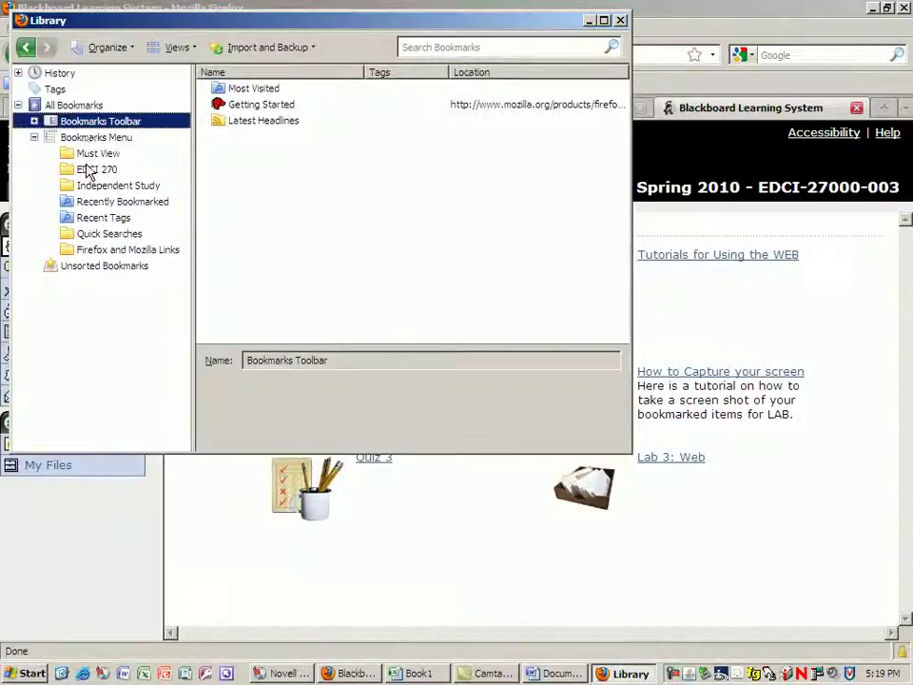
pyautogui.click(91, 138)
pyautogui.rightClick(92, 140)
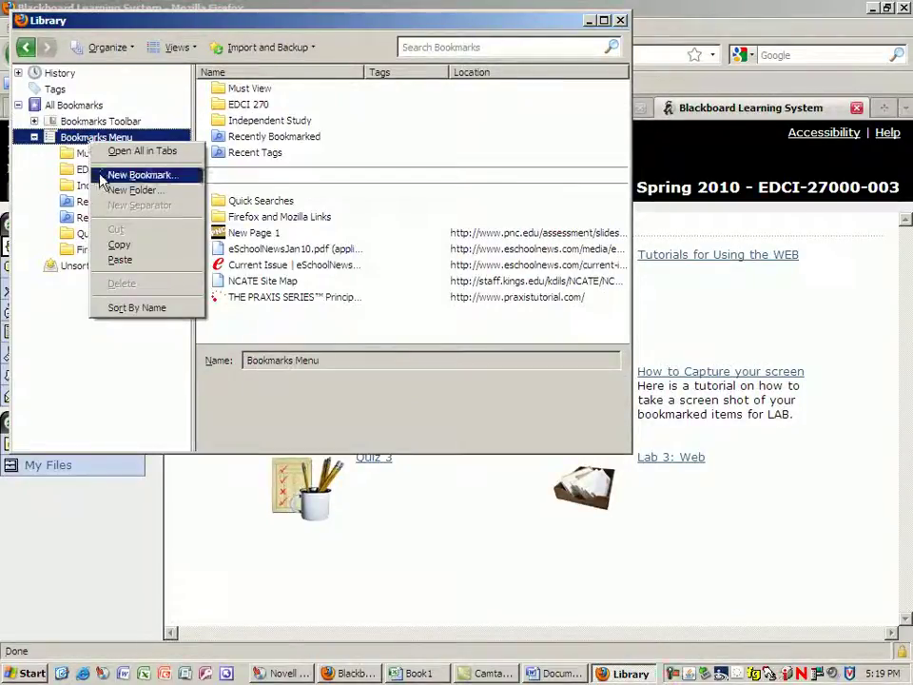
pyautogui.click(106, 189)
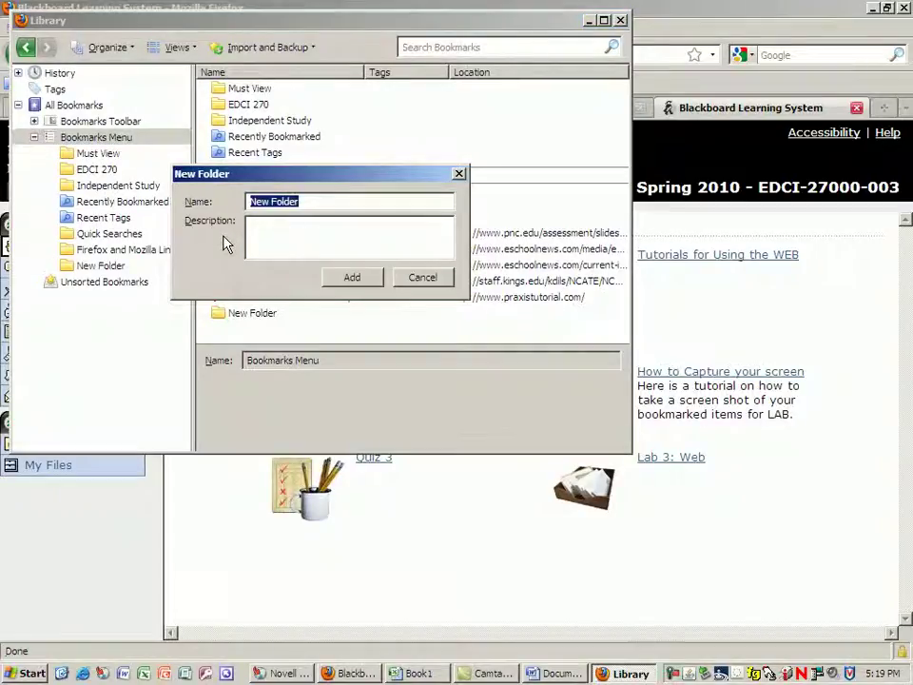
pyautogui.write('extra')
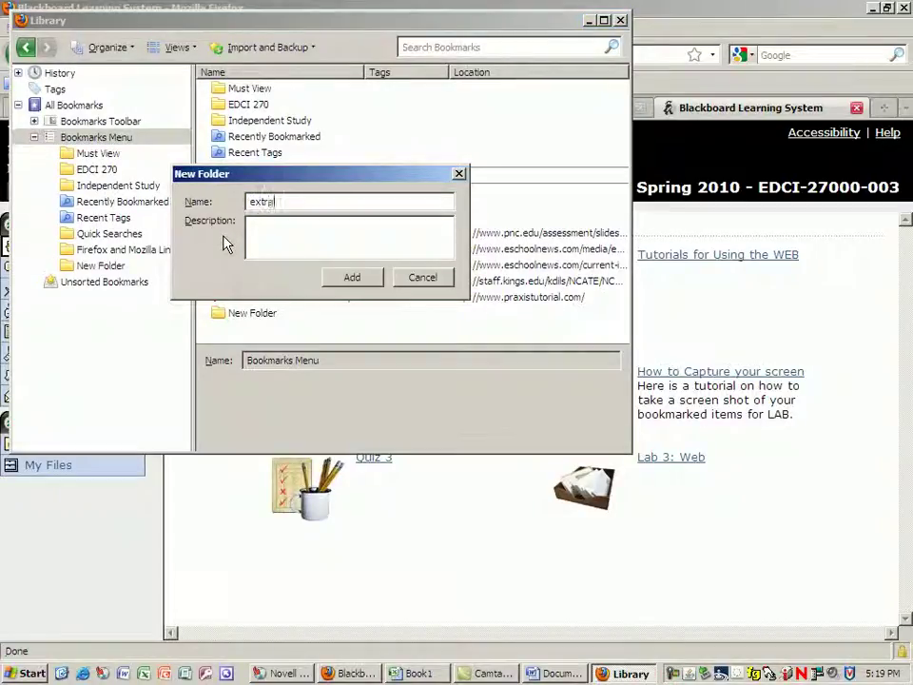
pyautogui.write(' credit')
pyautogui.click(366, 284)
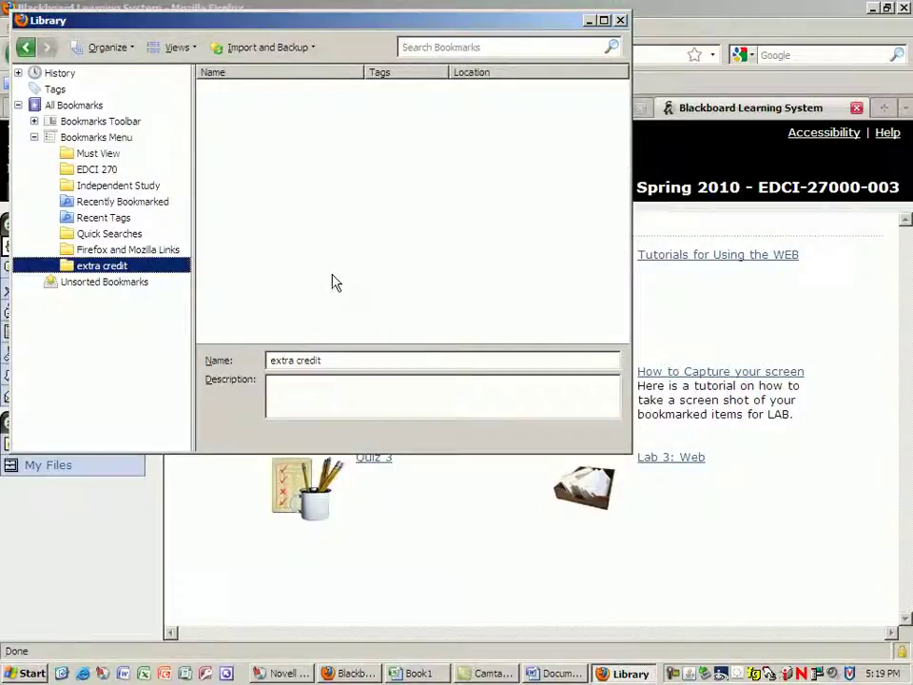
pyautogui.moveTo(98, 267); pyautogui.dragTo(104, 163)
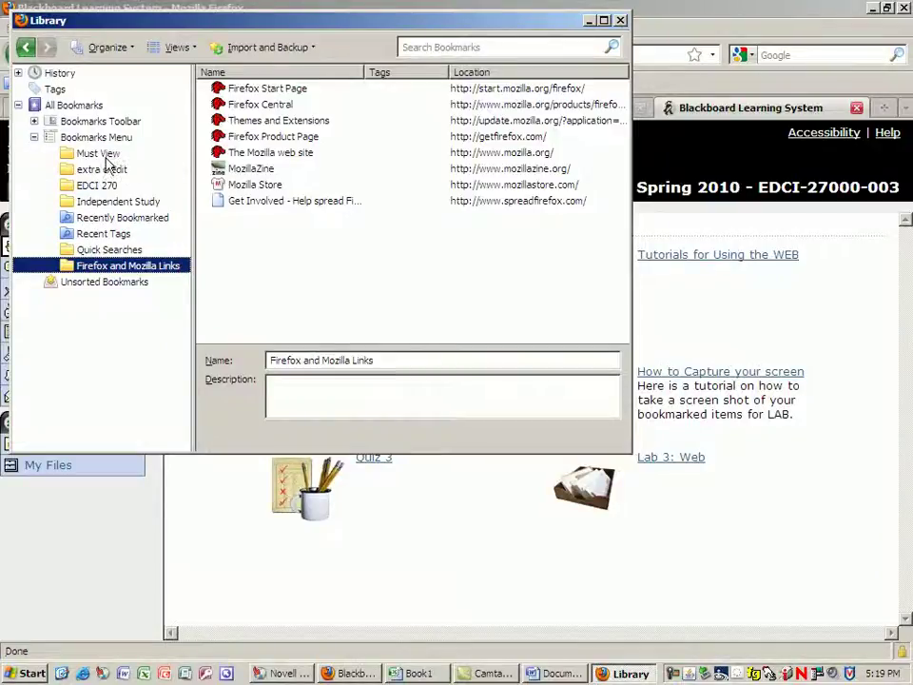
# Check the contents of the Must View, extra credit, Bookmarks Toolbar and Unsorted Bookmarks folders
pyautogui.click(98, 155)
pyautogui.click(99, 171)
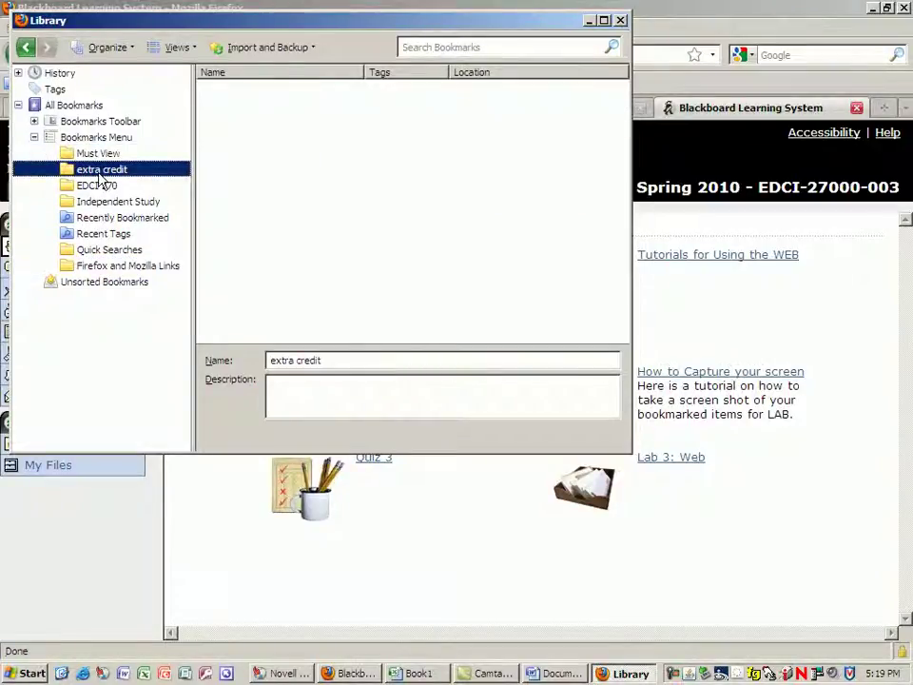
pyautogui.click(80, 111)
pyautogui.click(79, 121)
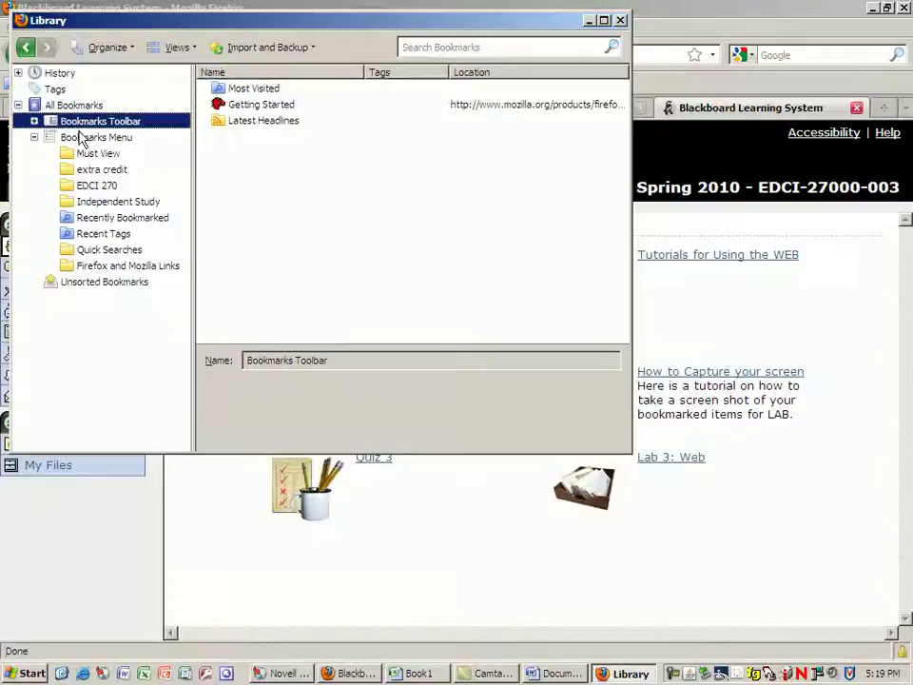
pyautogui.click(86, 282)
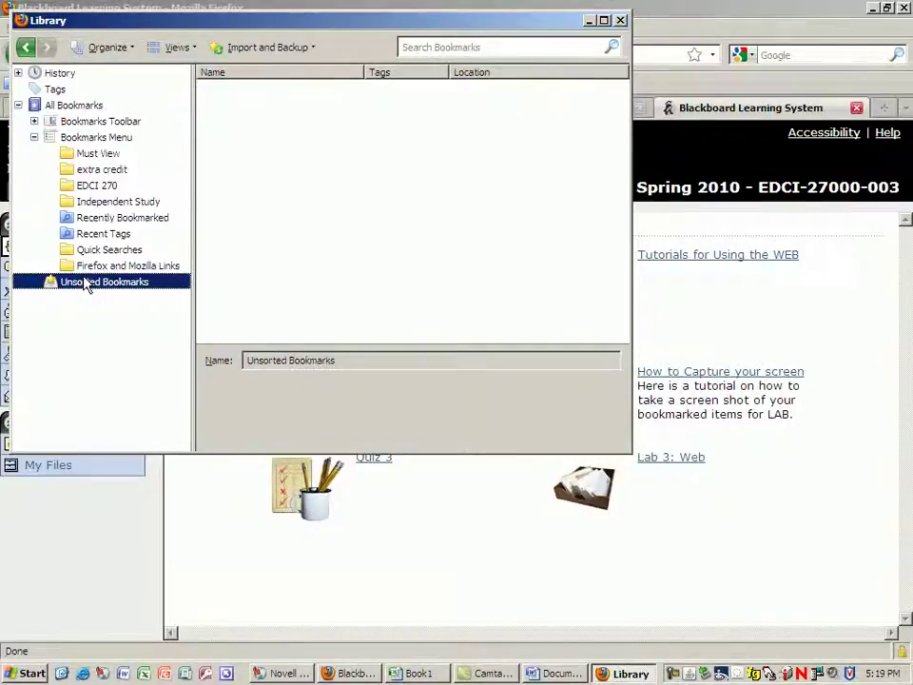
# Move the Current Issue | eSchoolNews.com bookmark from the Bookmarks Menu into the Must View folder and open that folder
pyautogui.click(76, 139)
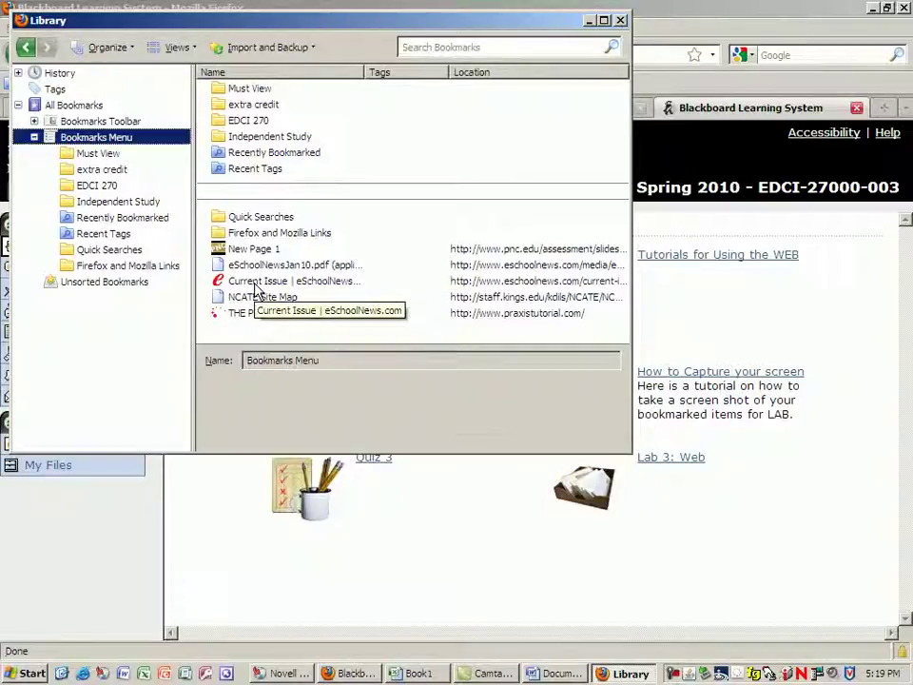
pyautogui.moveTo(254, 287); pyautogui.dragTo(267, 99)
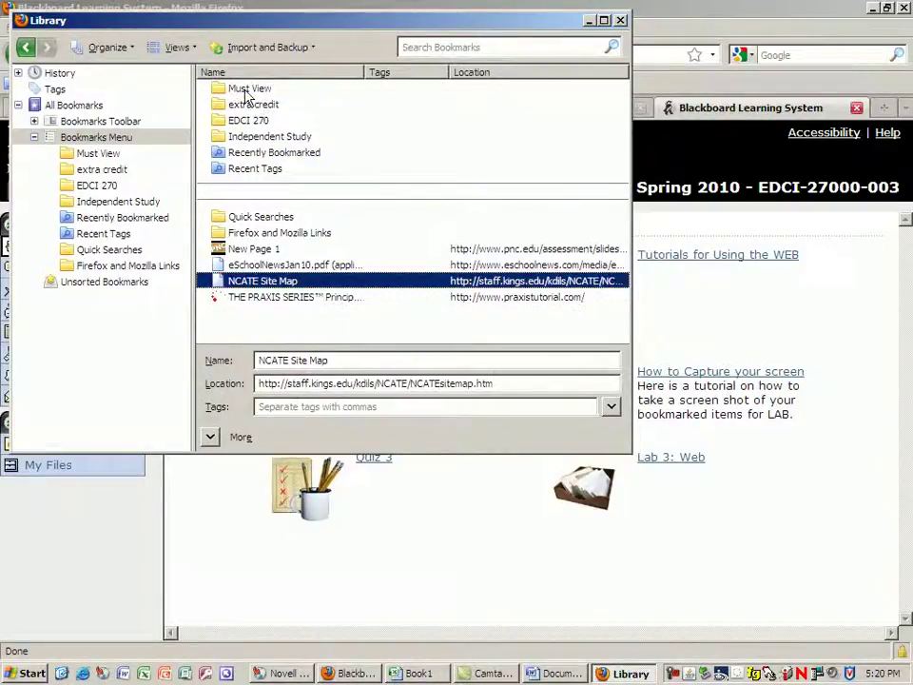
pyautogui.click(242, 90)
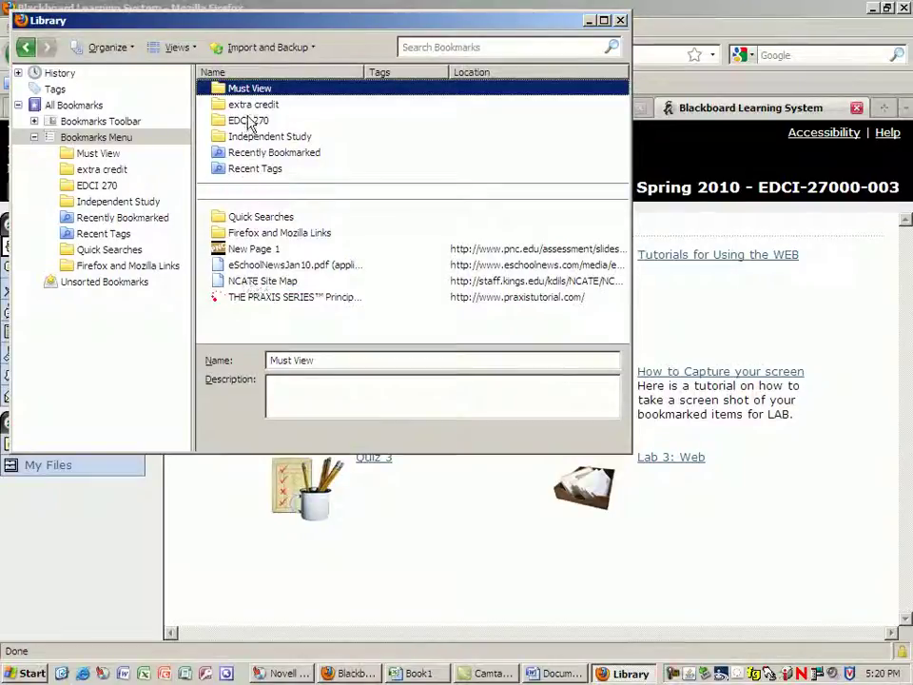
pyautogui.doubleClick(252, 90)
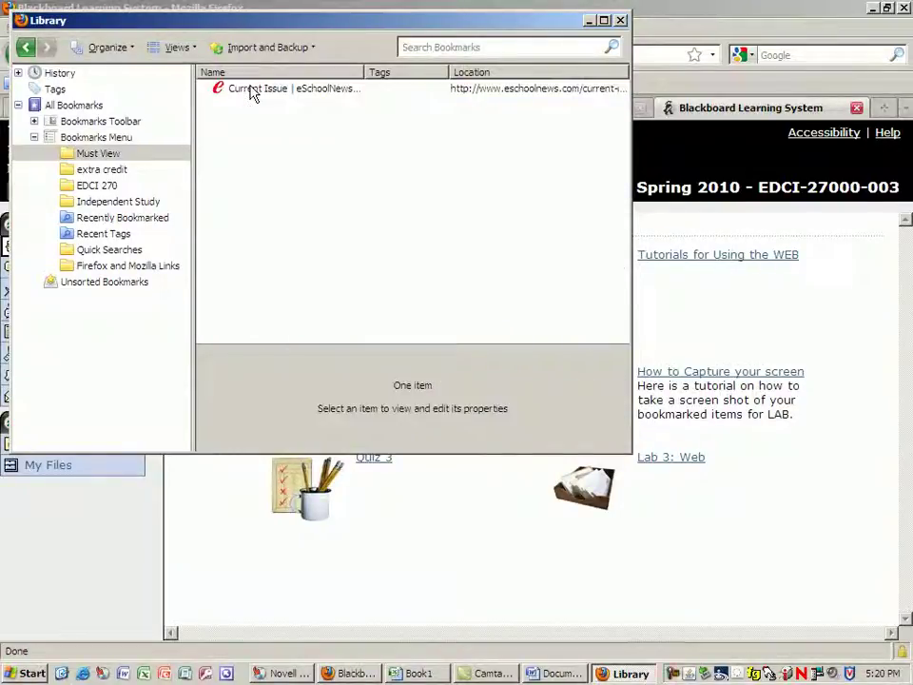
# Rename the eSchoolNews bookmark in the Must View folder as E-School NEWS
pyautogui.click(252, 90)
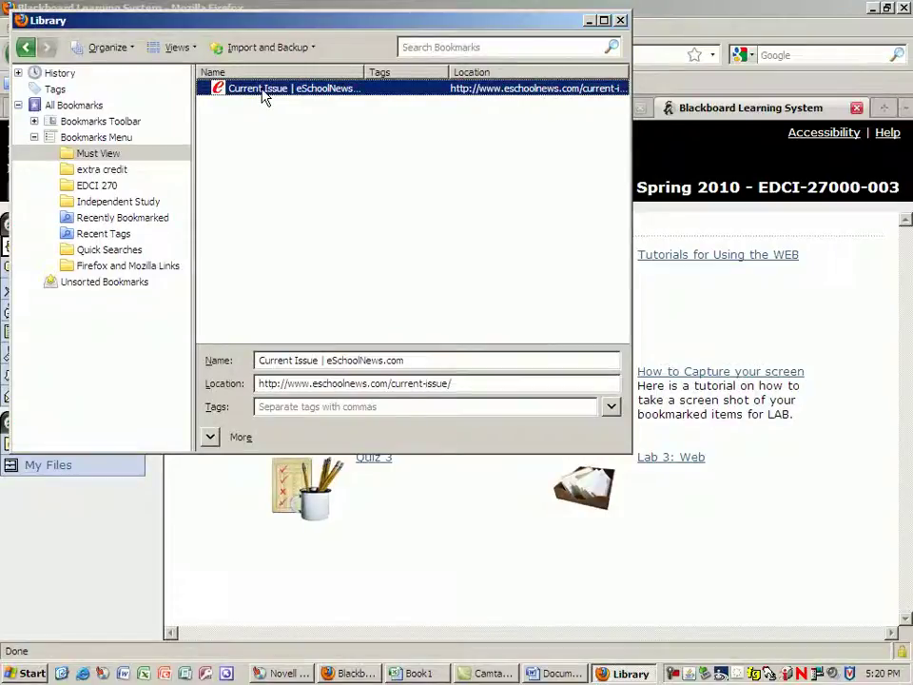
pyautogui.moveTo(413, 359); pyautogui.dragTo(232, 366)
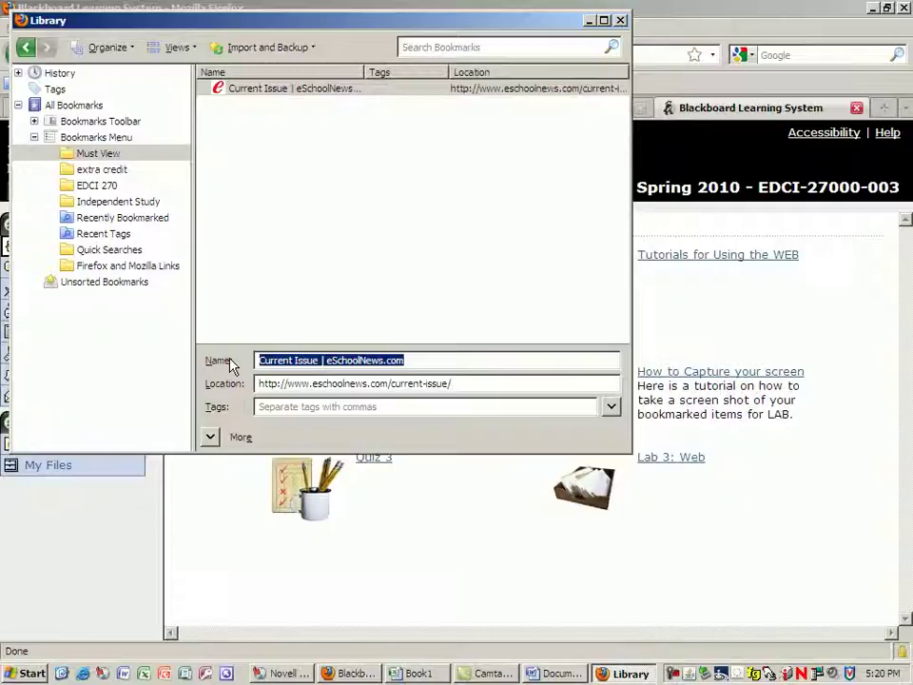
pyautogui.write('E')
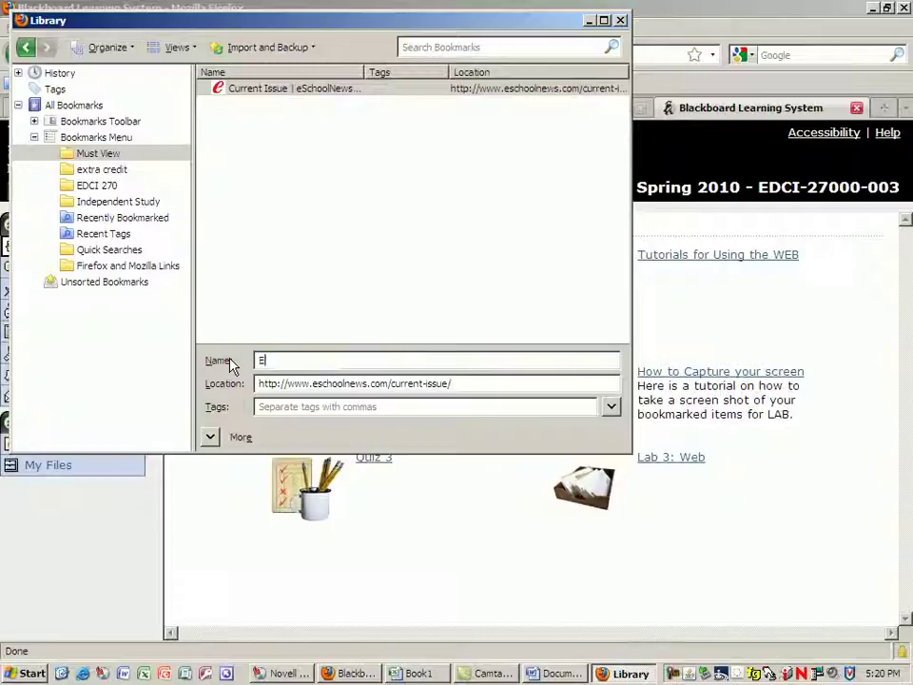
pyautogui.write('-School NEWS')
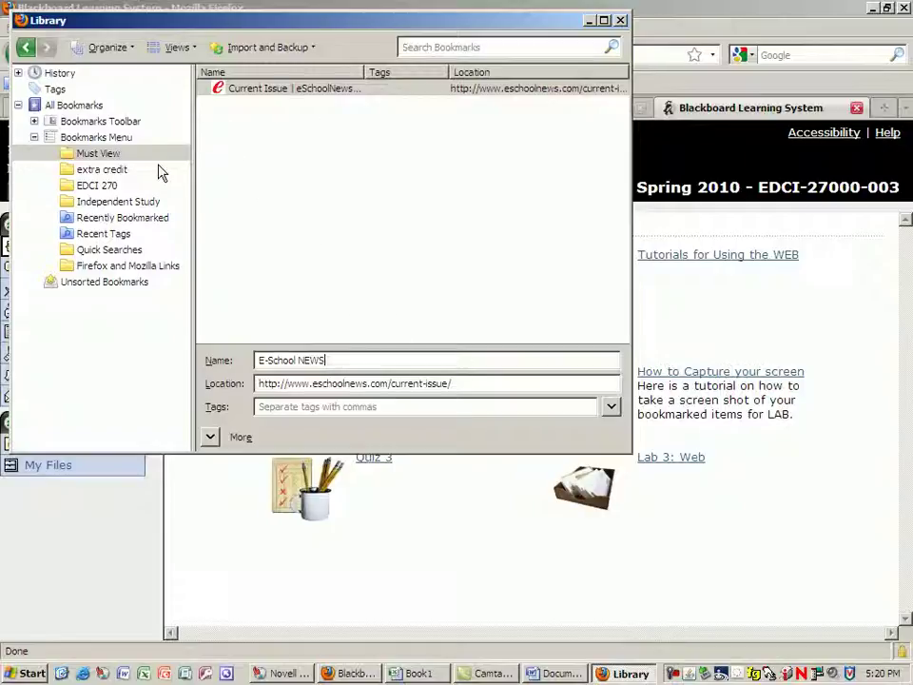
# Apply the bookmark's new name, close the bookmark library, and check the Must View and extra credit folders in the browser's bookmarks list
pyautogui.click(95, 155)
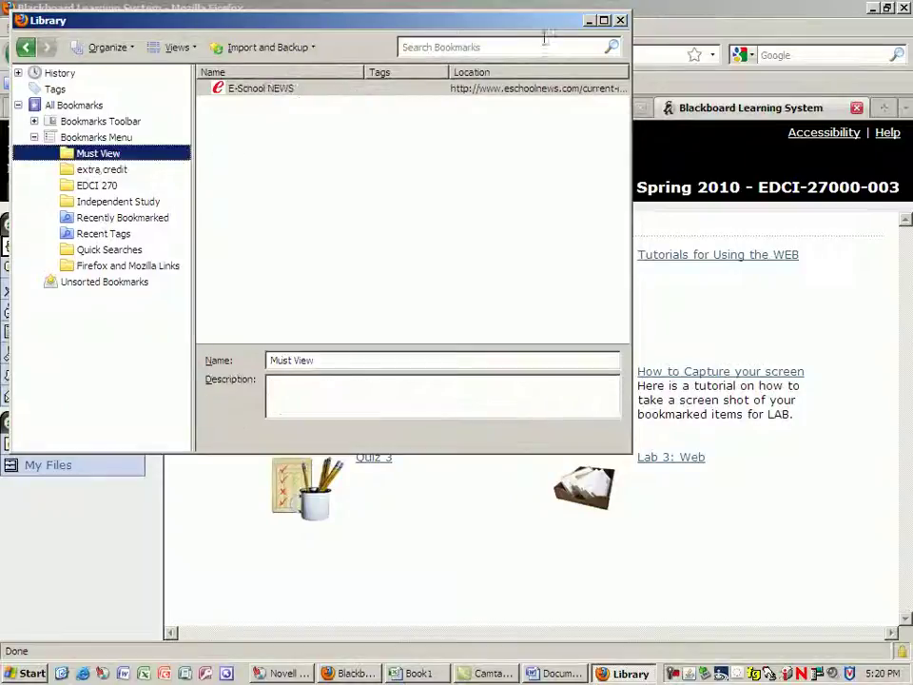
pyautogui.click(619, 21)
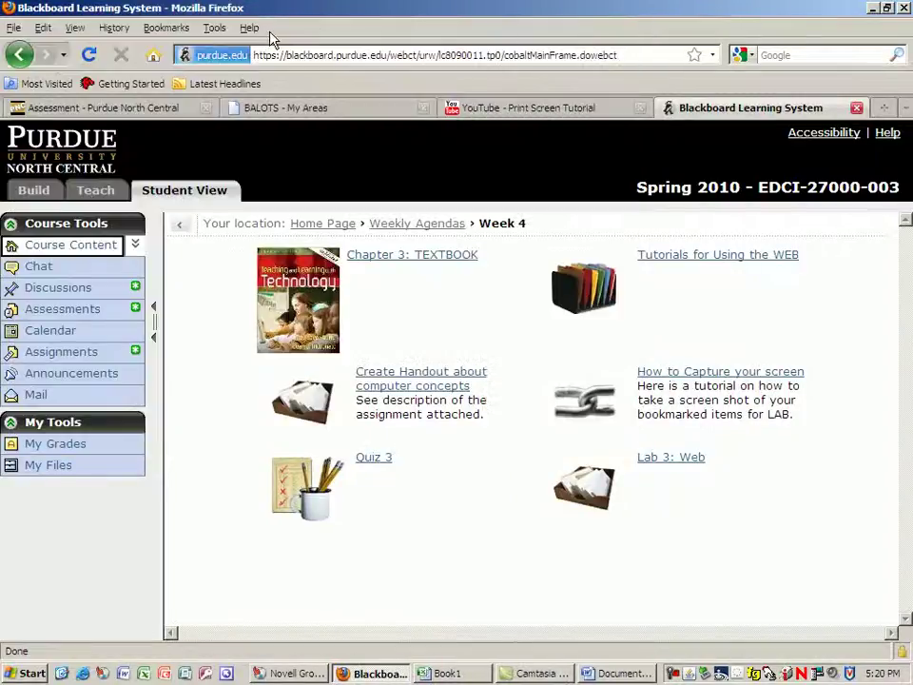
pyautogui.click(169, 30)
pyautogui.moveTo(228, 145)
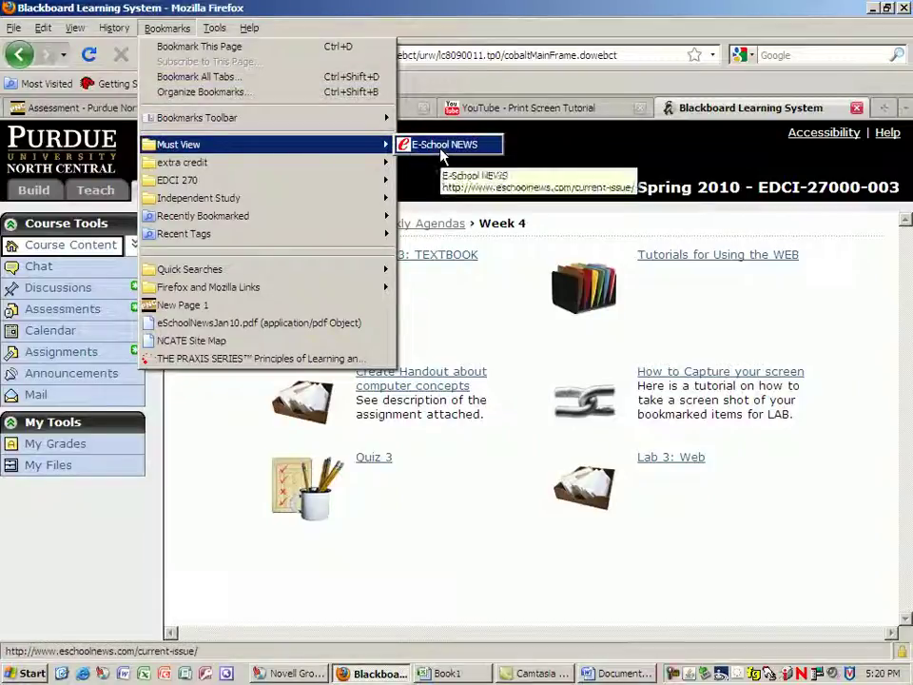
pyautogui.moveTo(303, 165)
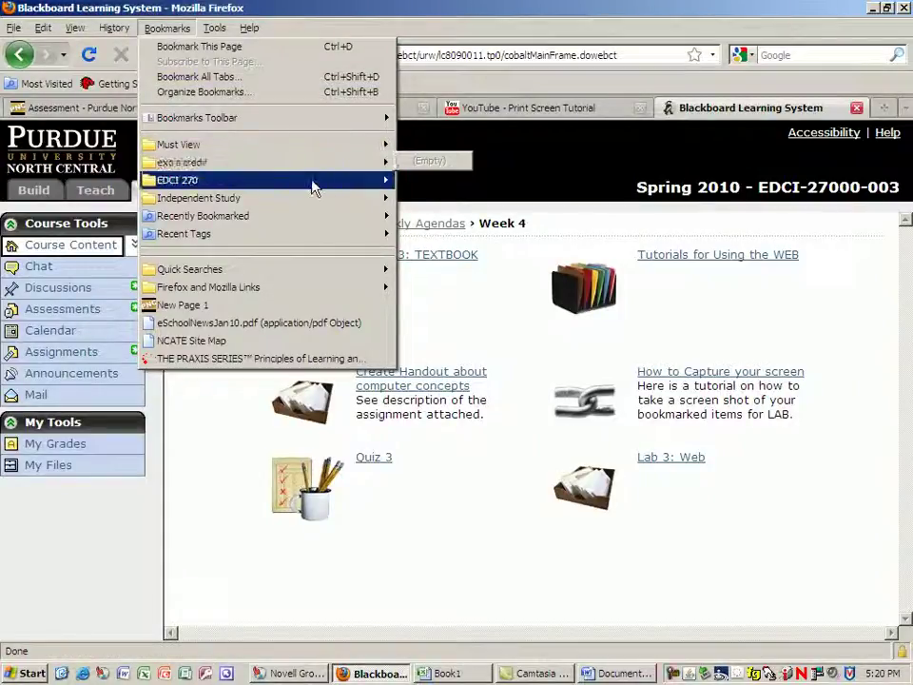
pyautogui.moveTo(312, 187)
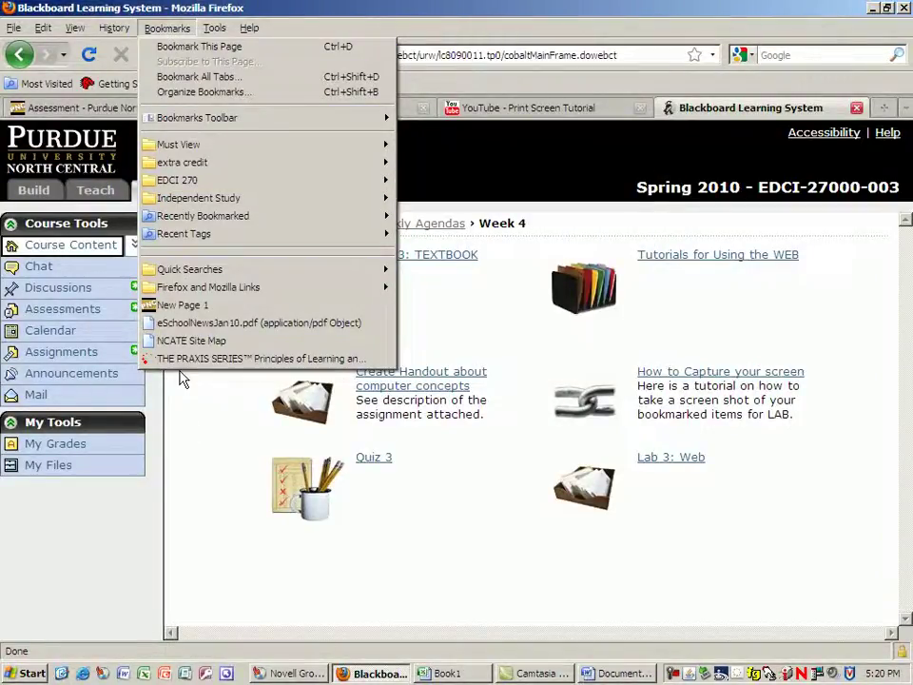
pyautogui.click(167, 30)
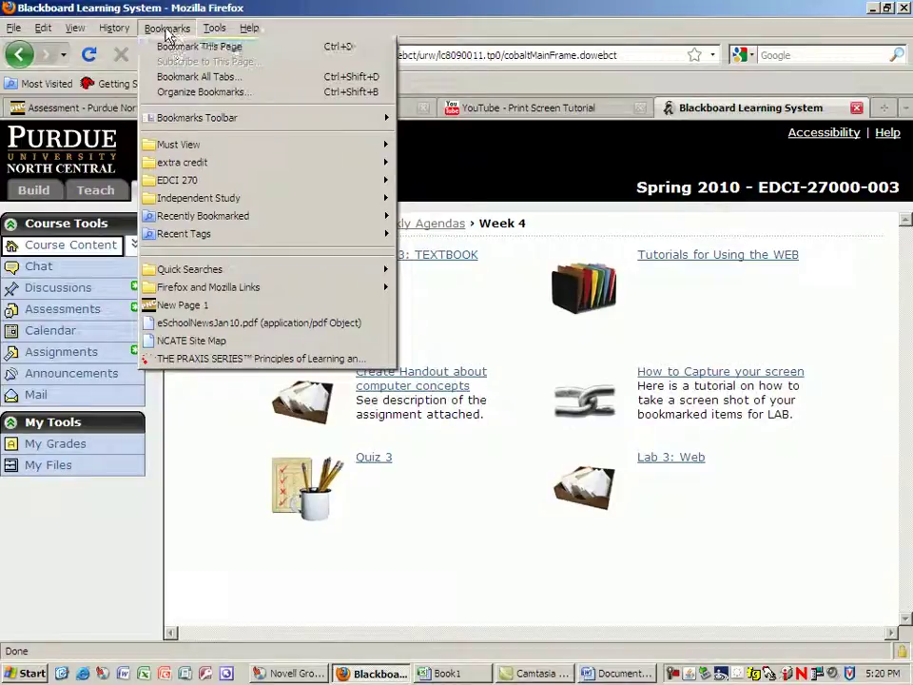
pyautogui.click(213, 29)
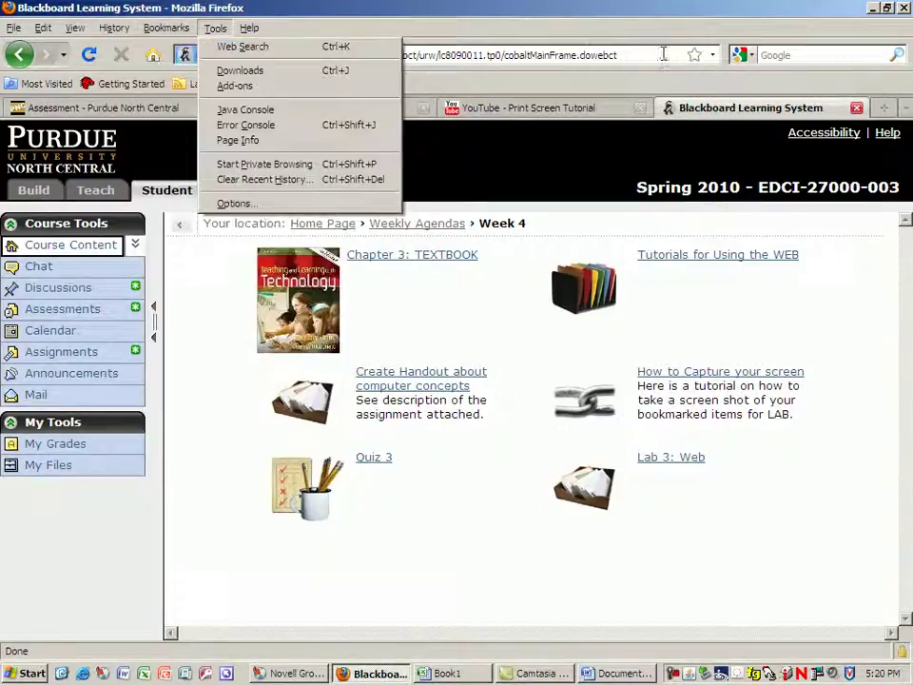
pyautogui.moveTo(160, 28)
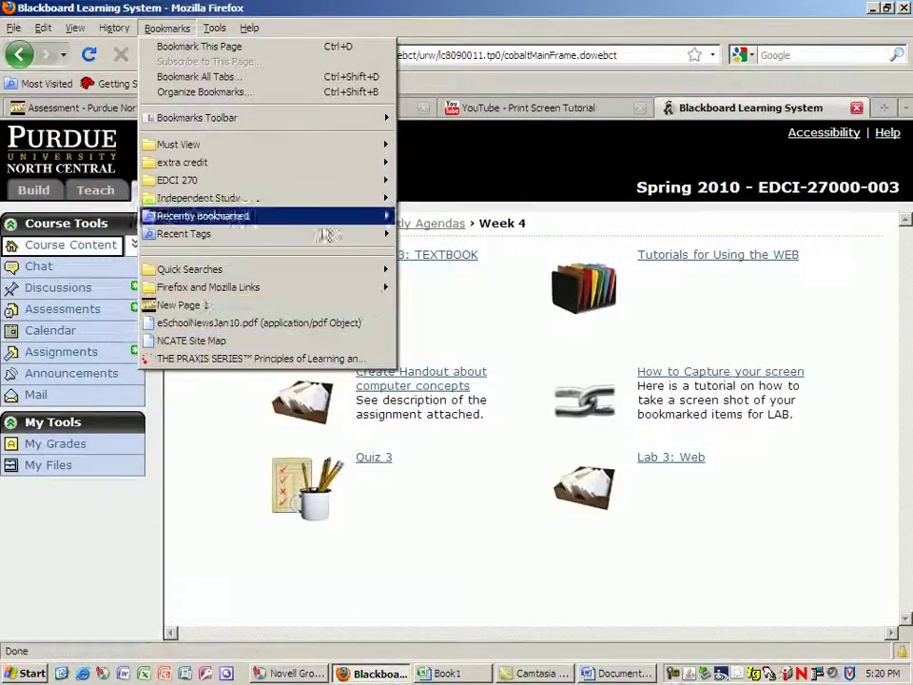
pyautogui.click(503, 291)
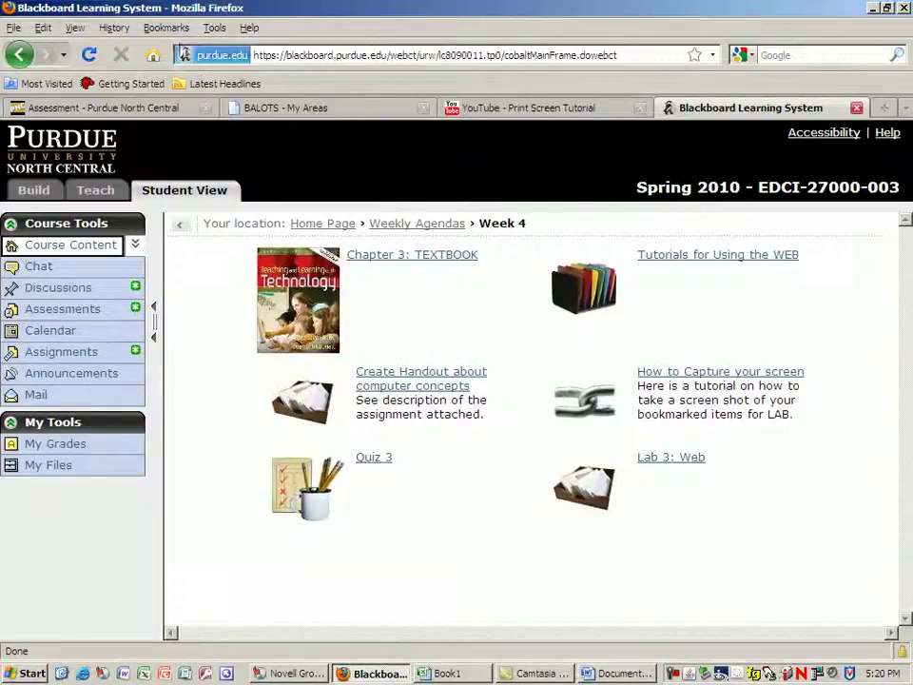